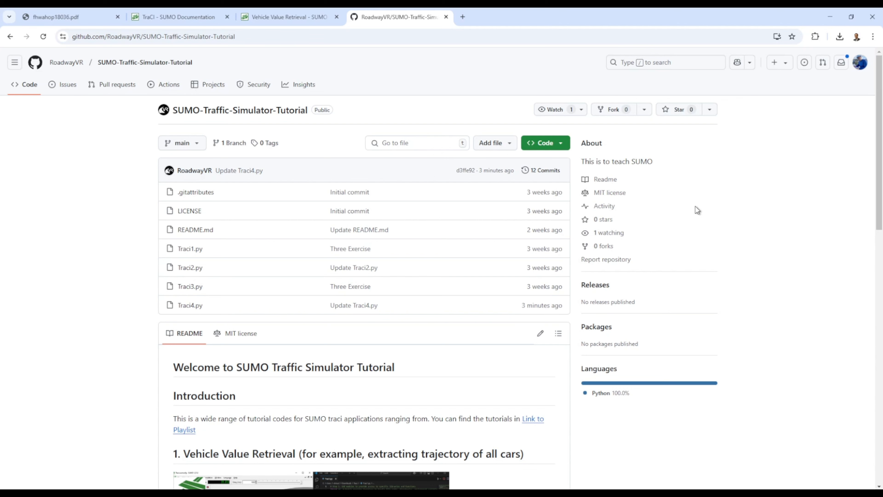
Open Traci4.py in the SUMO-Traffic-Simulator-Tutorial repository and download its raw file.
{"action": "scroll", "coordinate": [713, 282], "scroll_direction": "down", "scroll_amount": 5}
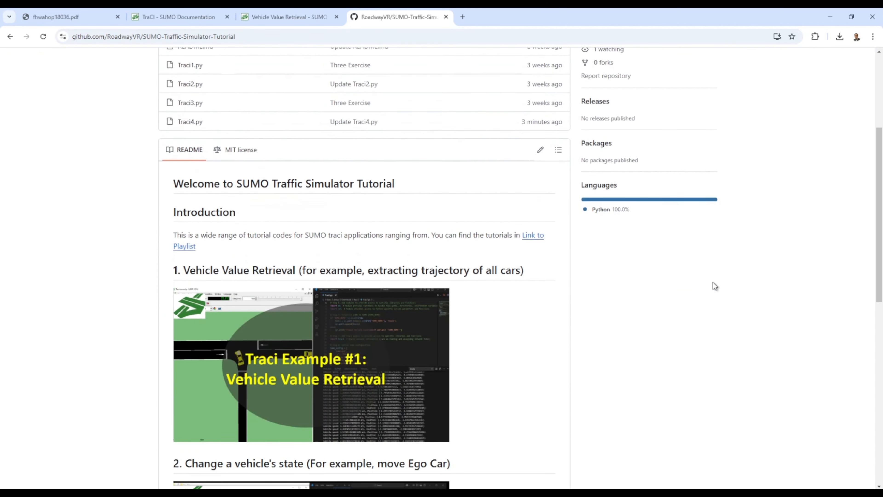
{"action": "scroll", "coordinate": [713, 283], "scroll_direction": "up", "scroll_amount": 5}
{"action": "left_click", "coordinate": [191, 306]}
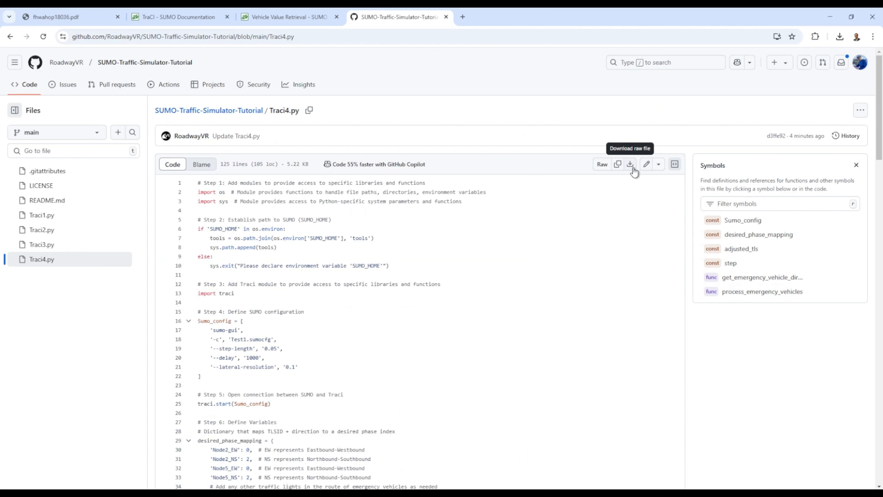
{"action": "left_click", "coordinate": [629, 165]}
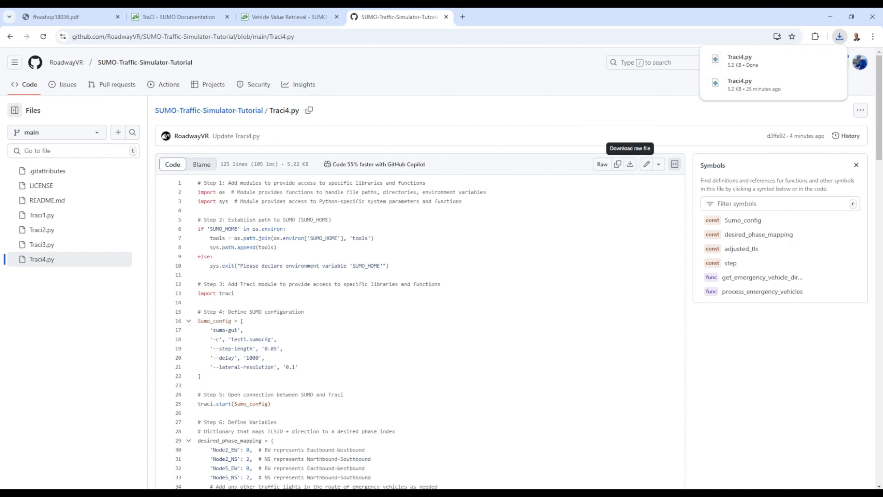
Move the downloaded Traci4.py into the Traci4 folder in Downloads, replacing the existing copy.
{"action": "mouse_move", "coordinate": [180, 493]}
{"action": "left_click", "coordinate": [186, 476]}
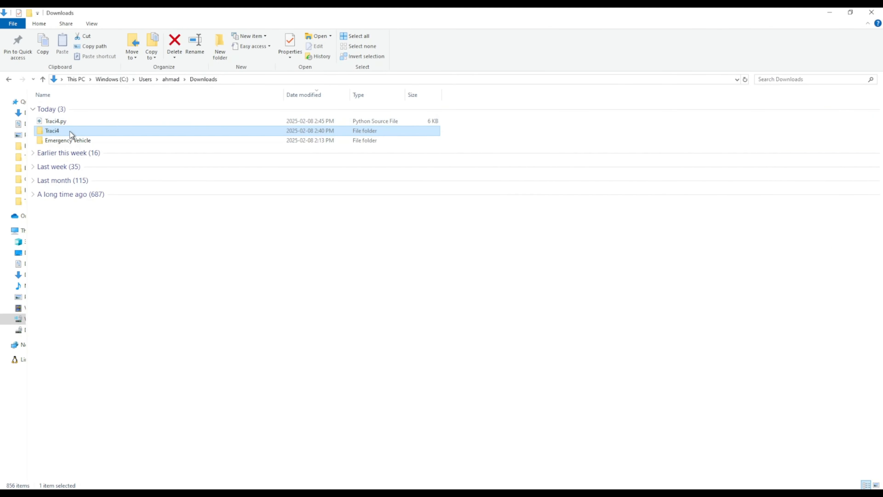
{"action": "double_click", "coordinate": [61, 132]}
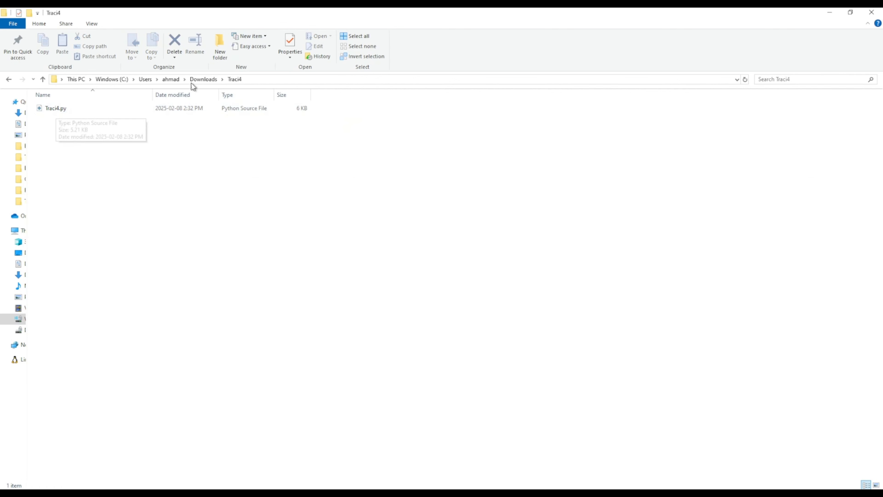
{"action": "left_click", "coordinate": [205, 79]}
{"action": "left_click_drag", "start_coordinate": [69, 128], "coordinate": [170, 189]}
{"action": "left_click", "coordinate": [437, 183]}
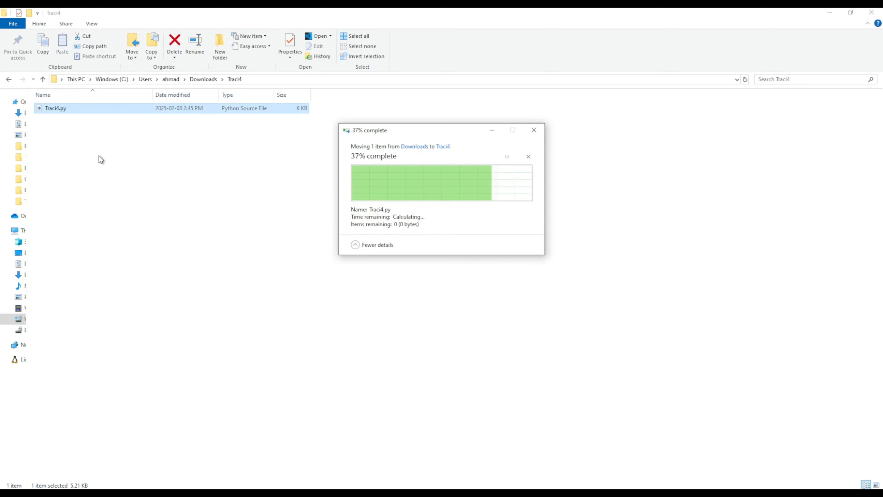
Open Traci4.py in VS Code, try to run it, and stop the run after closing the SUMO window.
{"action": "double_click", "coordinate": [79, 108]}
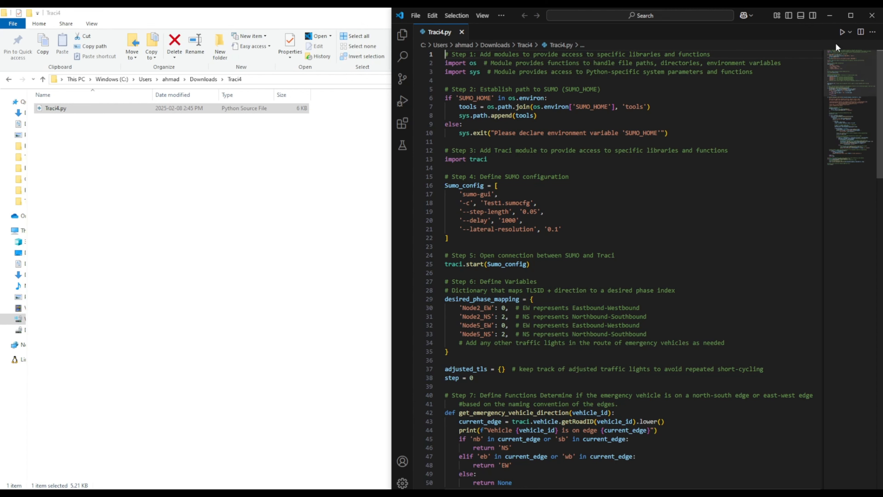
{"action": "left_click", "coordinate": [840, 32]}
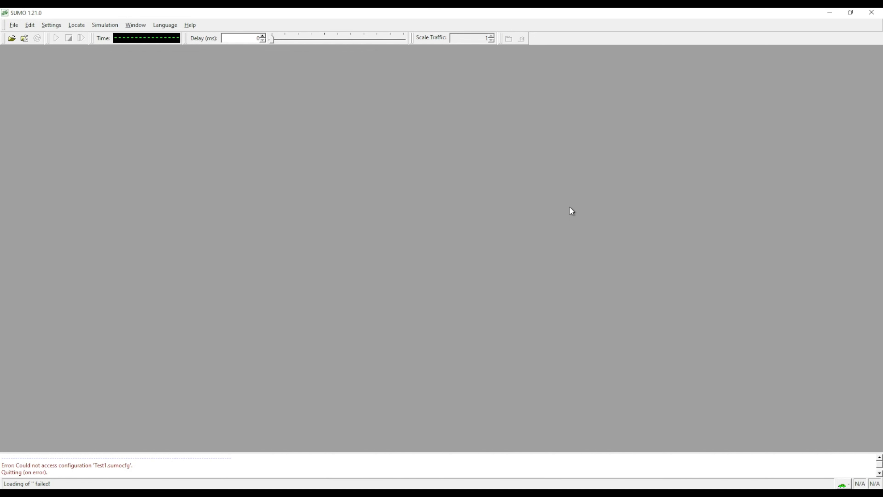
{"action": "left_click_drag", "start_coordinate": [135, 466], "coordinate": [12, 467]}
{"action": "left_click", "coordinate": [875, 13]}
{"action": "left_click", "coordinate": [872, 12]}
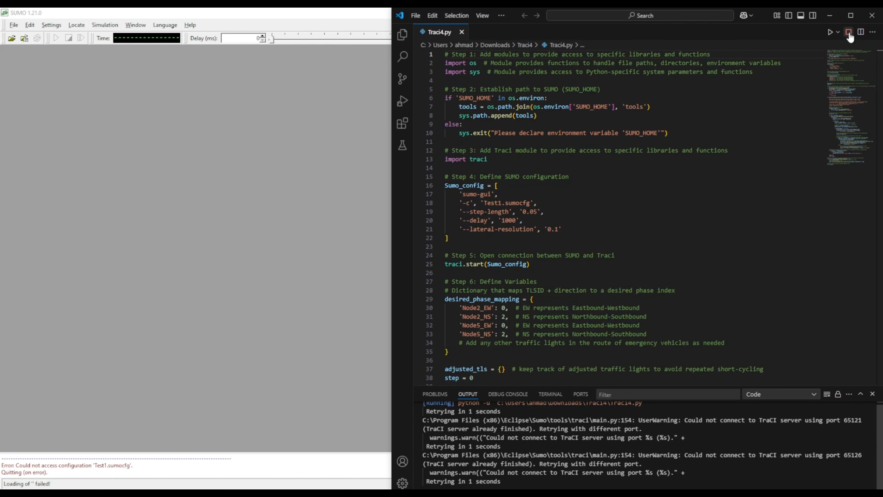
{"action": "left_click", "coordinate": [848, 33]}
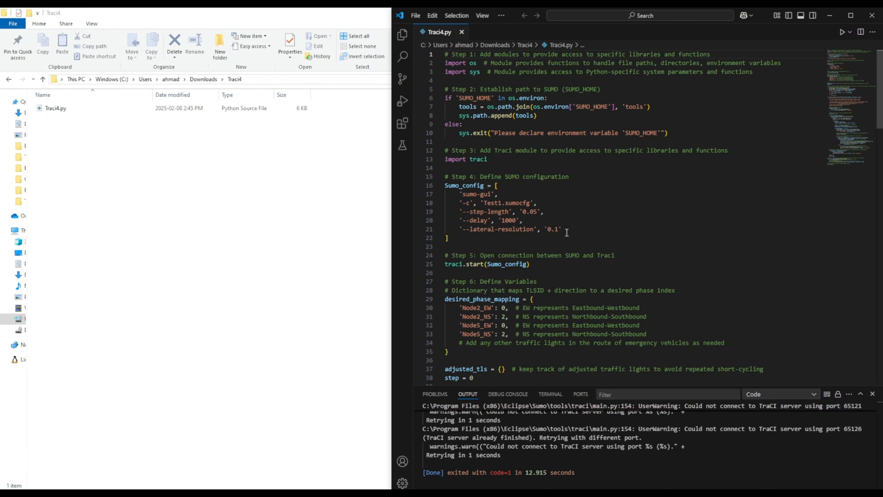
Examine the Traci4.py script, including the Test1.sumocfg file name in its SUMO configuration.
{"action": "scroll", "coordinate": [567, 232], "scroll_direction": "down", "scroll_amount": 13}
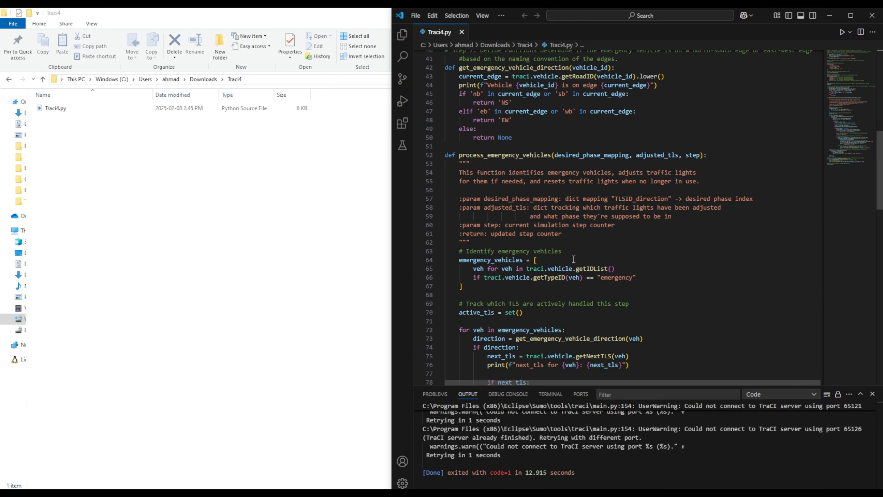
{"action": "scroll", "coordinate": [573, 259], "scroll_direction": "up", "scroll_amount": 9}
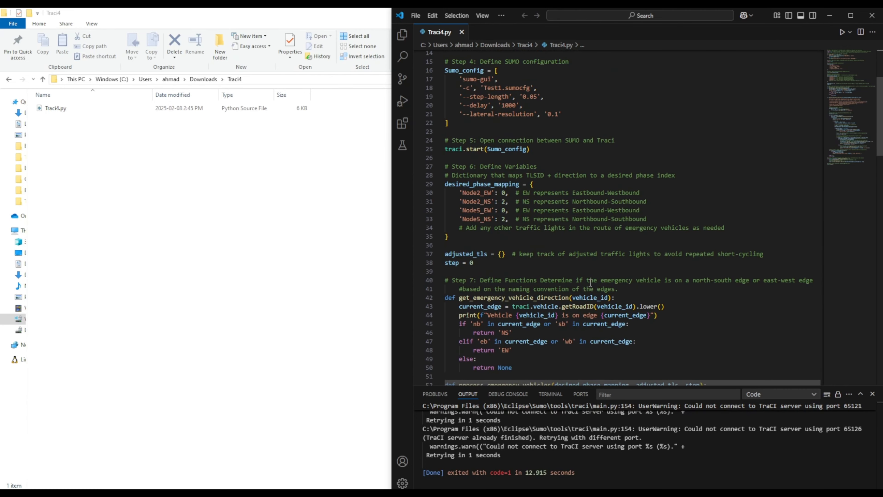
{"action": "scroll", "coordinate": [590, 282], "scroll_direction": "up", "scroll_amount": 4}
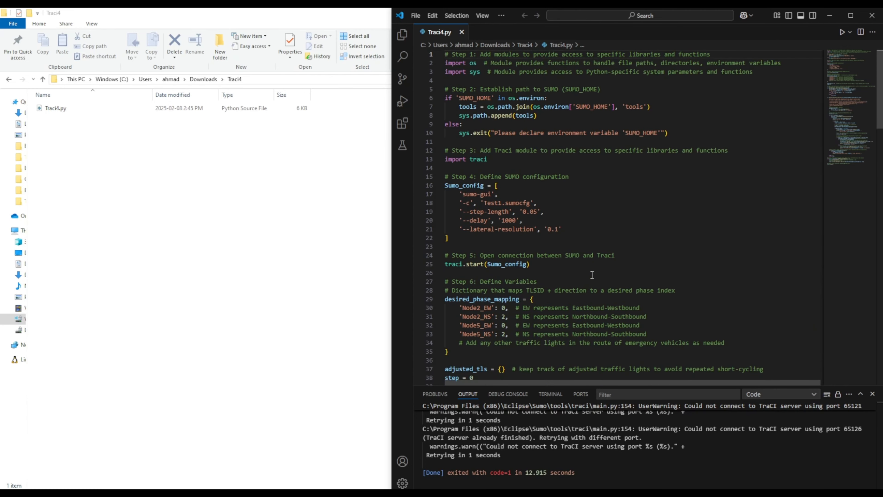
{"action": "double_click", "coordinate": [489, 201]}
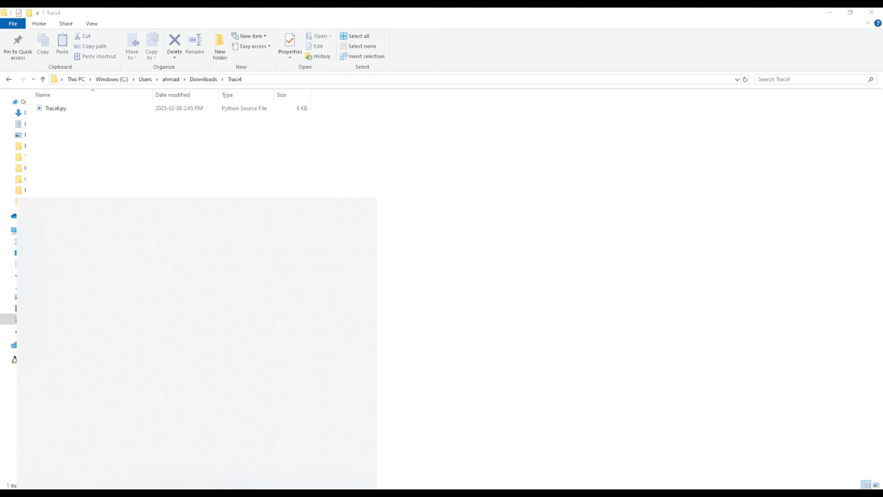
Launch netedit, create a new empty network, and maximize its window.
{"action": "key", "text": "super"}
{"action": "type", "text": "ne"}
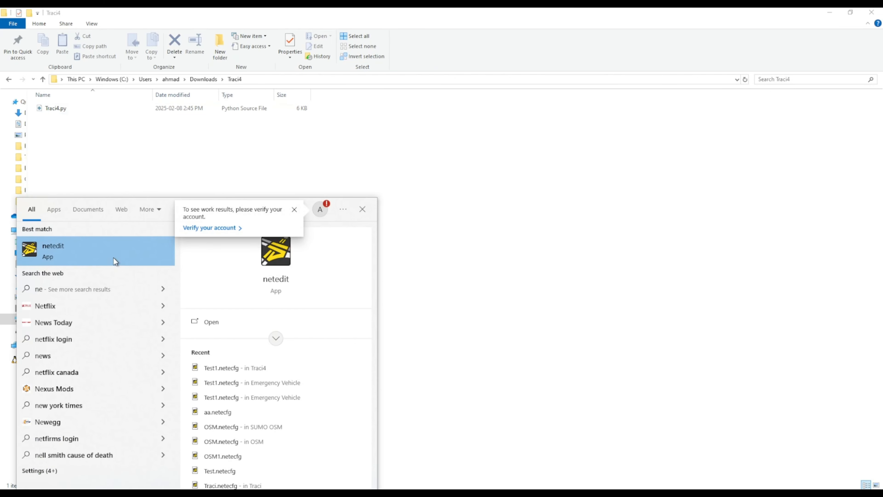
{"action": "left_click", "coordinate": [117, 259]}
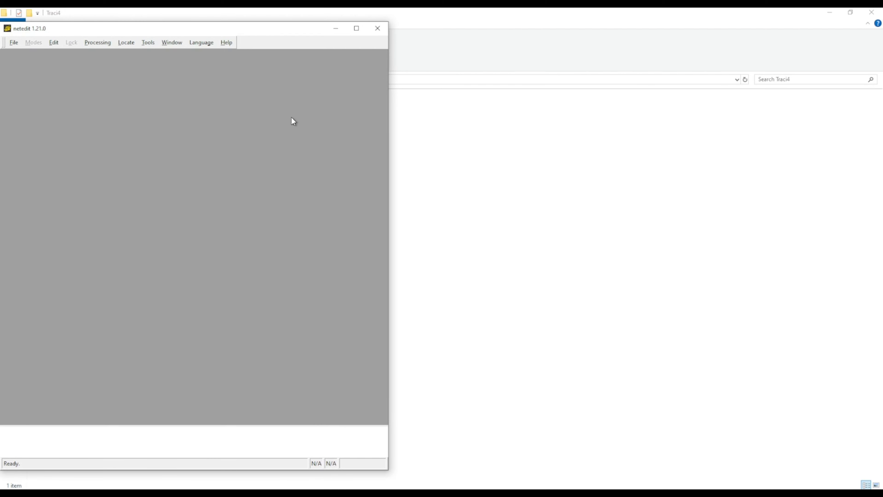
{"action": "left_click", "coordinate": [6, 43]}
{"action": "left_click", "coordinate": [39, 55]}
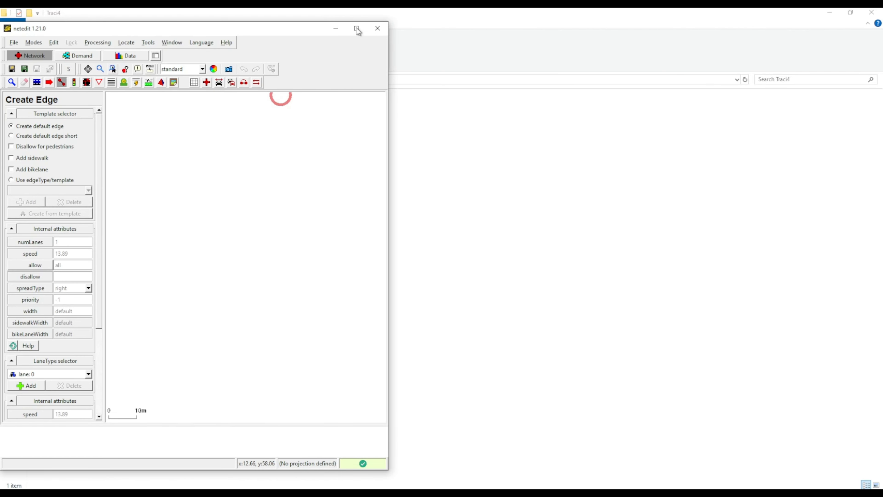
{"action": "left_click", "coordinate": [357, 28]}
Create a closed rectangular loop of six default edges, about 148 m by 45 m, with a middle junction on each long side.
{"action": "left_click", "coordinate": [185, 205]}
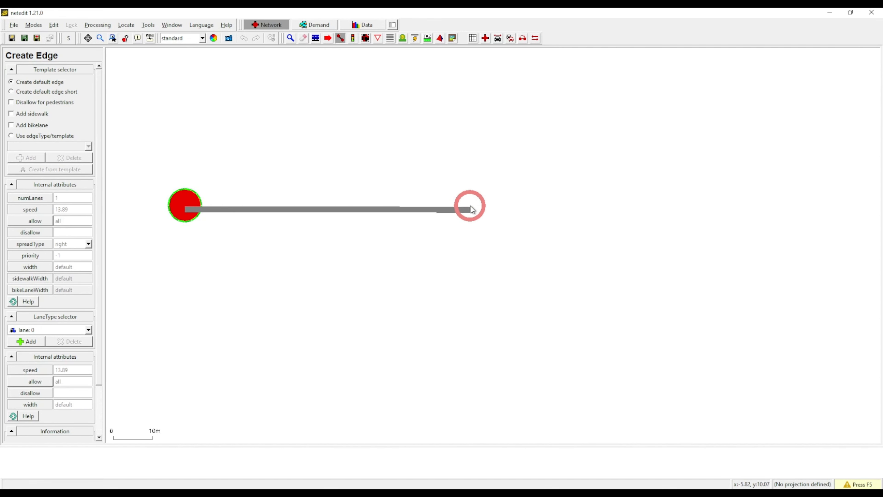
{"action": "left_click", "coordinate": [470, 205]}
{"action": "left_click", "coordinate": [472, 208]}
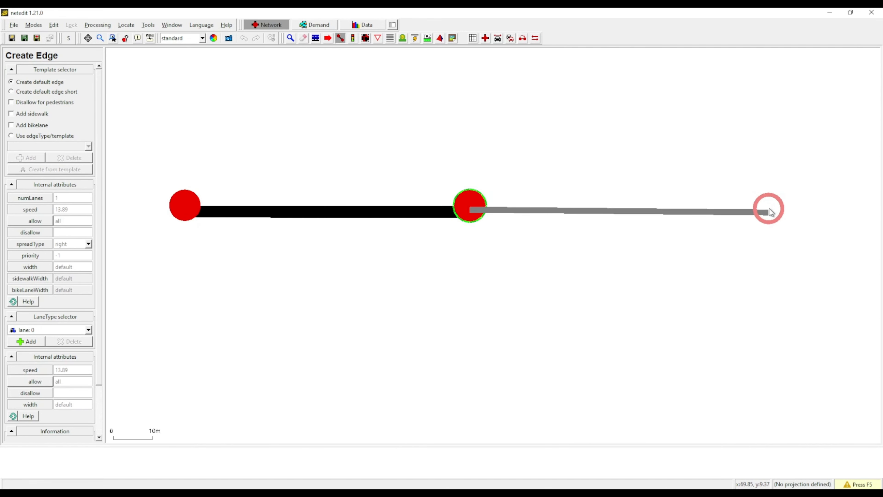
{"action": "left_click", "coordinate": [768, 208]}
{"action": "left_click", "coordinate": [771, 391]}
{"action": "left_click", "coordinate": [471, 387]}
{"action": "left_click", "coordinate": [188, 385]}
{"action": "left_click", "coordinate": [185, 206]}
Add an edge from the lower middle junction to the upper middle junction and compute the junctions.
{"action": "left_click", "coordinate": [469, 382]}
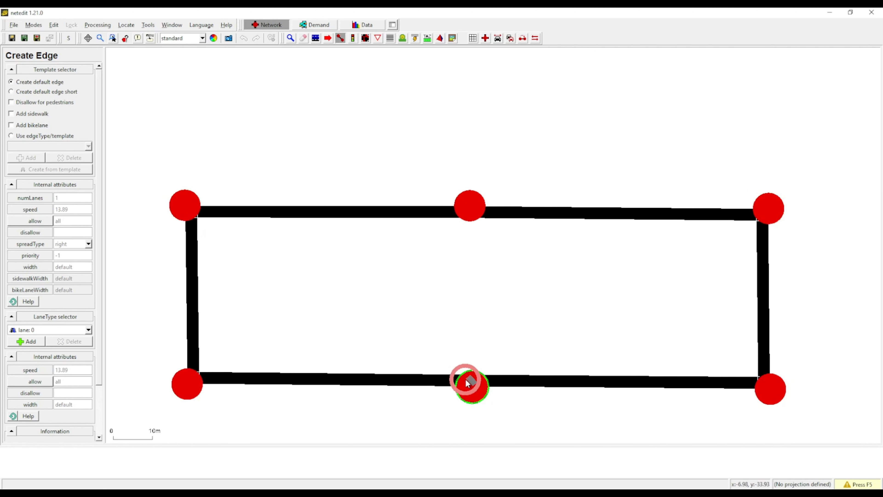
{"action": "left_click", "coordinate": [474, 209]}
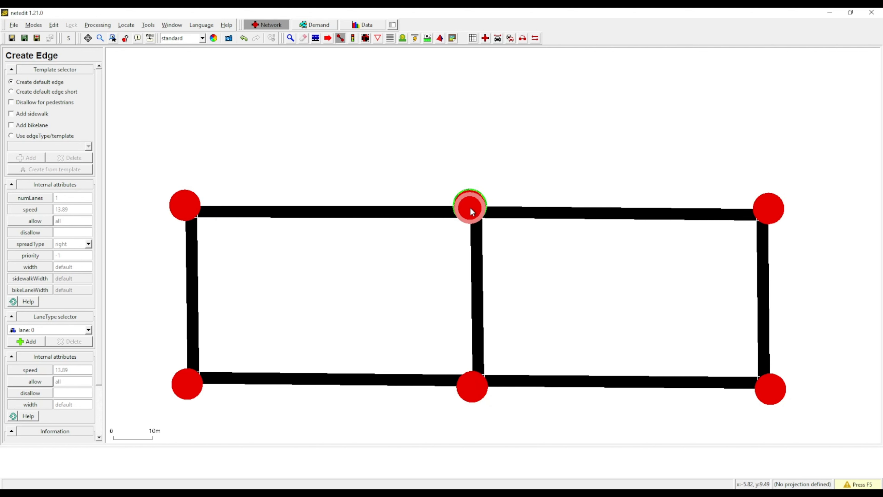
{"action": "key", "text": "F5"}
{"action": "left_click", "coordinate": [97, 25]}
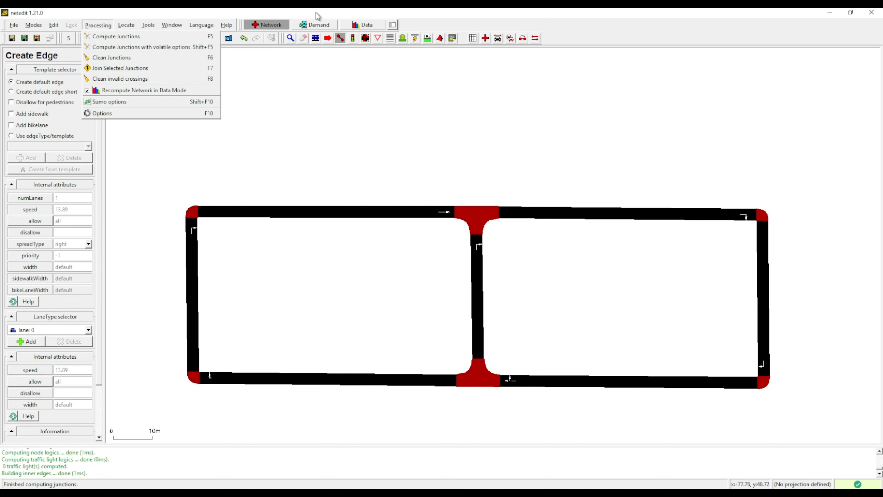
{"action": "left_click", "coordinate": [475, 217]}
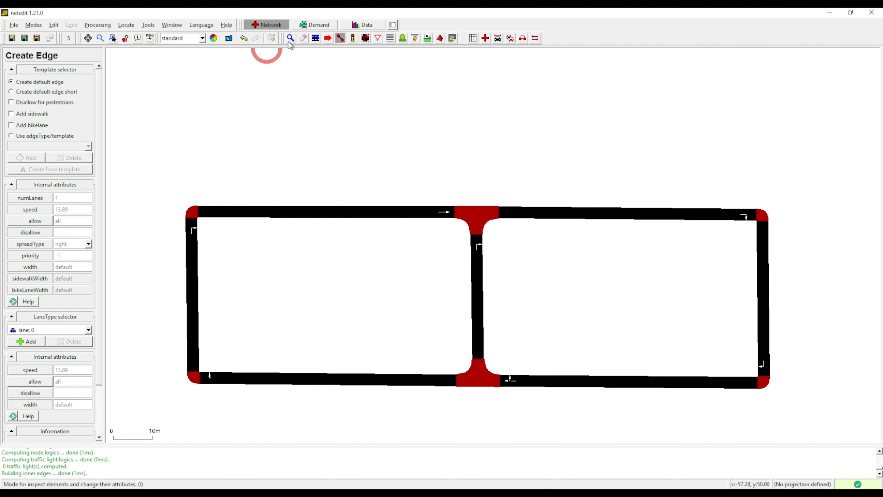
Add a reverse direction to all seven edges, recompute the junctions, and clear the selection.
{"action": "left_click", "coordinate": [317, 38]}
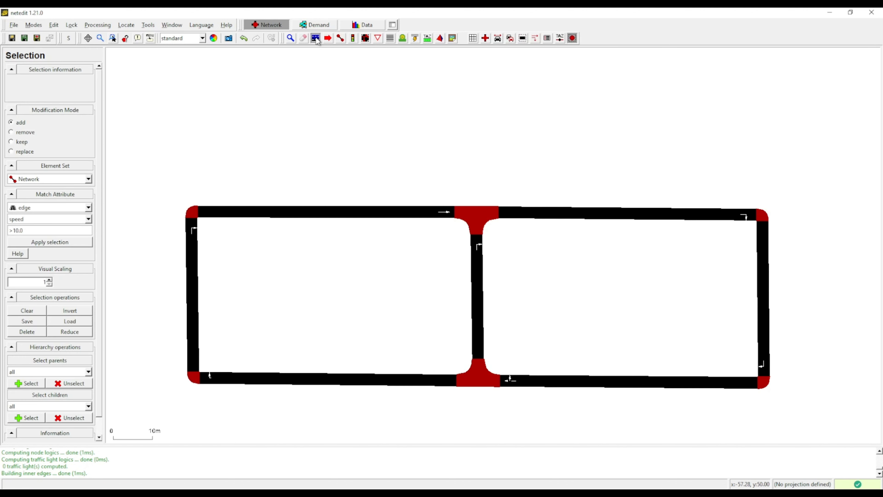
{"action": "left_click", "coordinate": [282, 211]}
{"action": "left_click", "coordinate": [536, 213]}
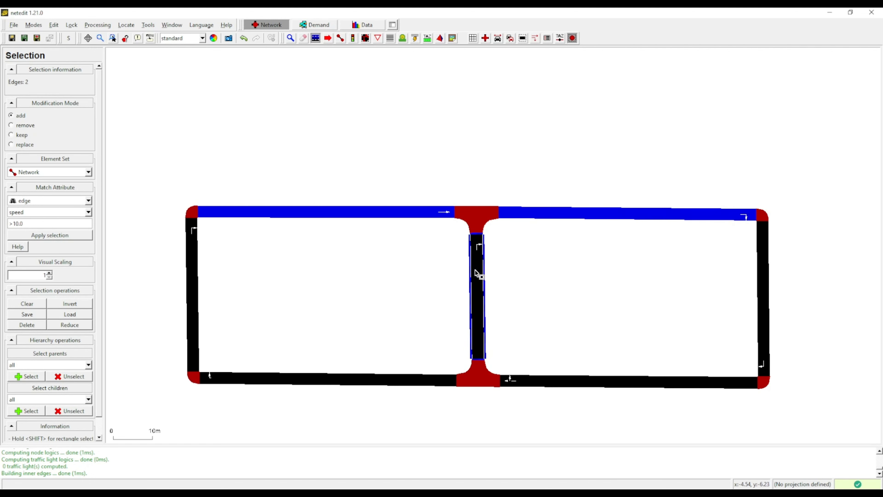
{"action": "left_click", "coordinate": [477, 296]}
{"action": "left_click", "coordinate": [194, 324]}
{"action": "left_click", "coordinate": [255, 379]}
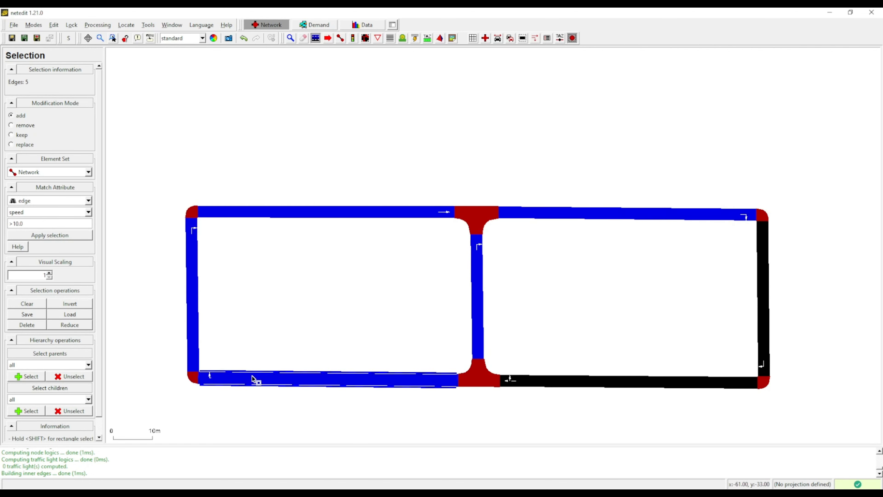
{"action": "left_click", "coordinate": [622, 384]}
{"action": "left_click", "coordinate": [764, 315]}
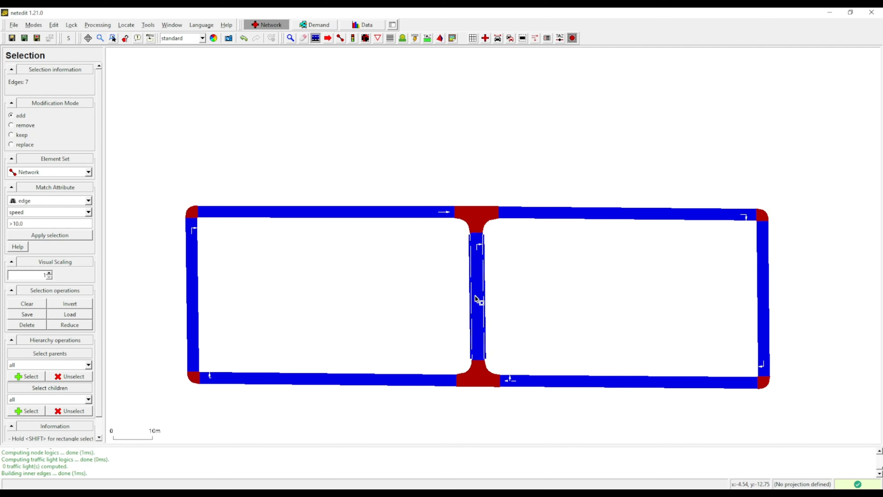
{"action": "right_click", "coordinate": [475, 288]}
{"action": "mouse_move", "coordinate": [562, 404]}
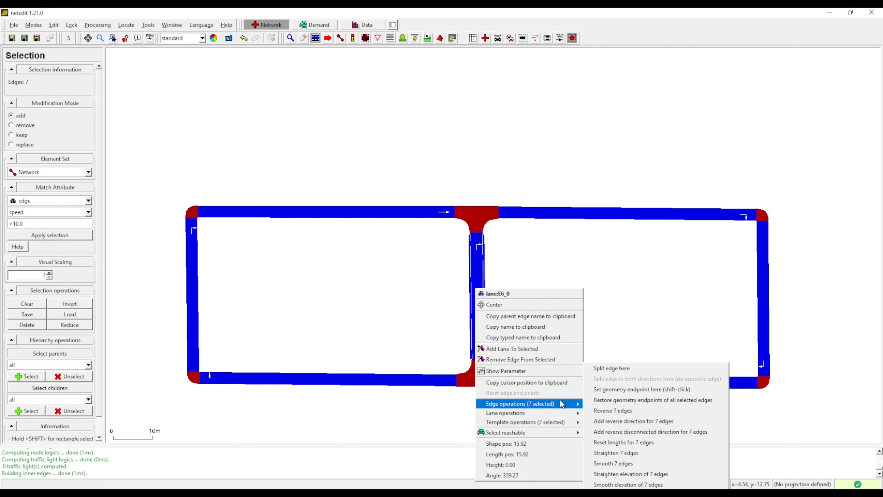
{"action": "left_click", "coordinate": [643, 421]}
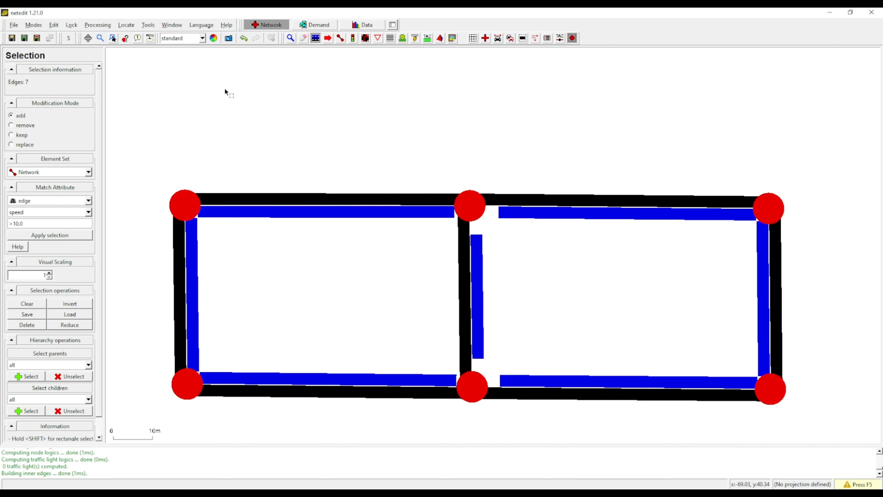
{"action": "key", "text": "F5"}
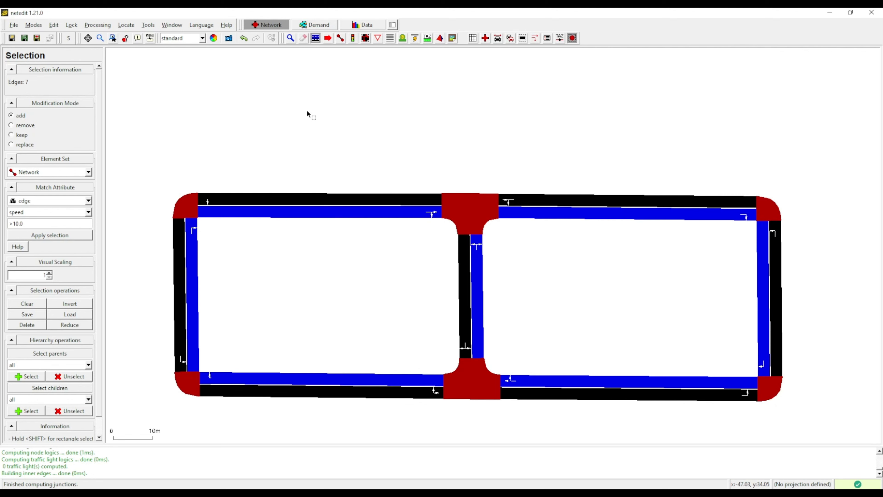
{"action": "key", "text": "Escape"}
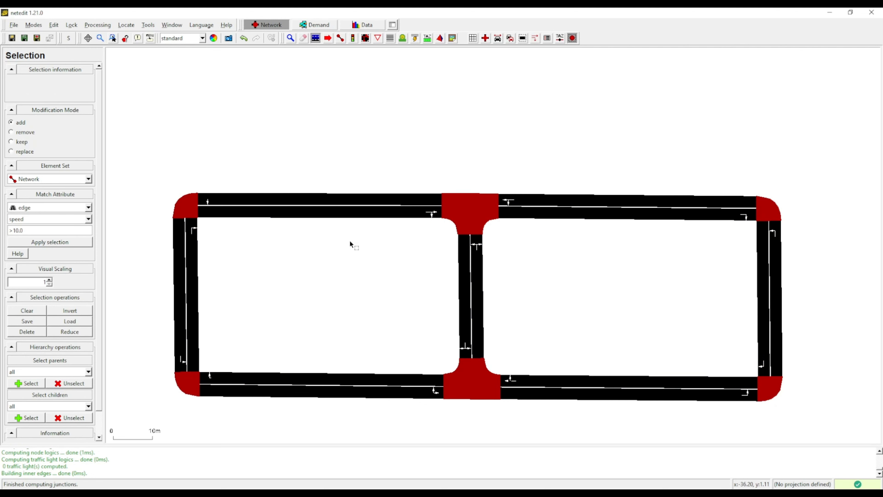
Give the three upper junctions sequential IDs in Inspect mode, with Node1 at the left corner and Node2 in the middle.
{"action": "left_click", "coordinate": [290, 38]}
{"action": "left_click", "coordinate": [192, 215]}
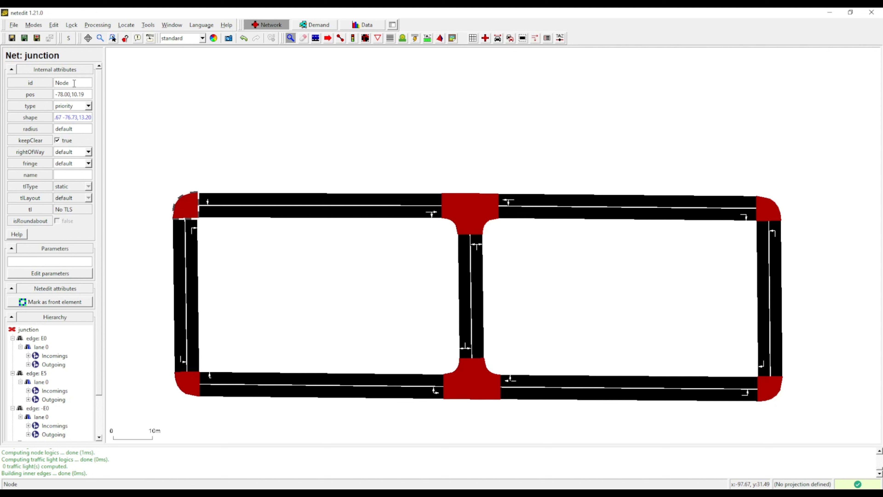
{"action": "left_click", "coordinate": [449, 205]}
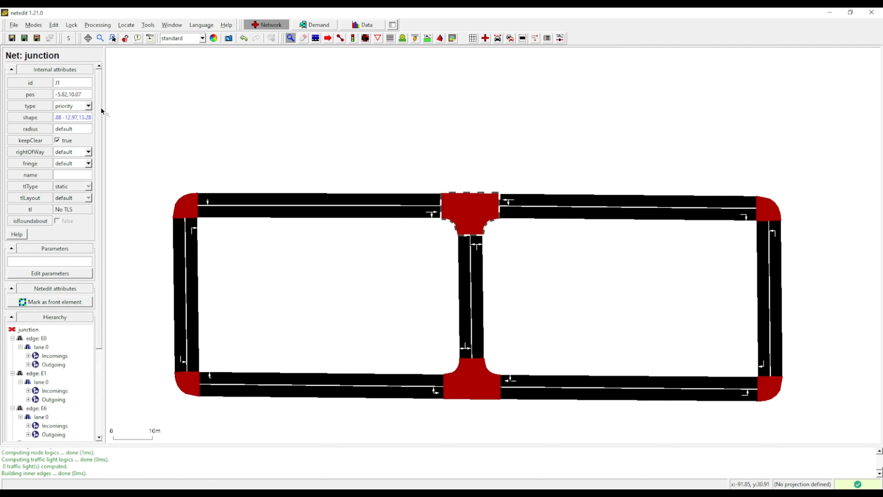
{"action": "double_click", "coordinate": [74, 80]}
{"action": "type", "text": "Node2"}
{"action": "left_click", "coordinate": [769, 211]}
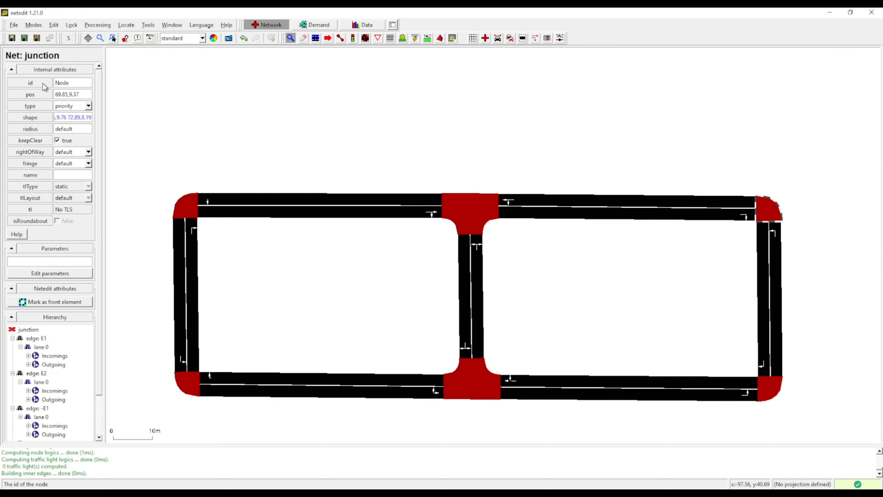
Continue the sequential Node IDs across the three lower junctions from left to right, ending with Node6 at the right corner.
{"action": "left_click", "coordinate": [187, 384]}
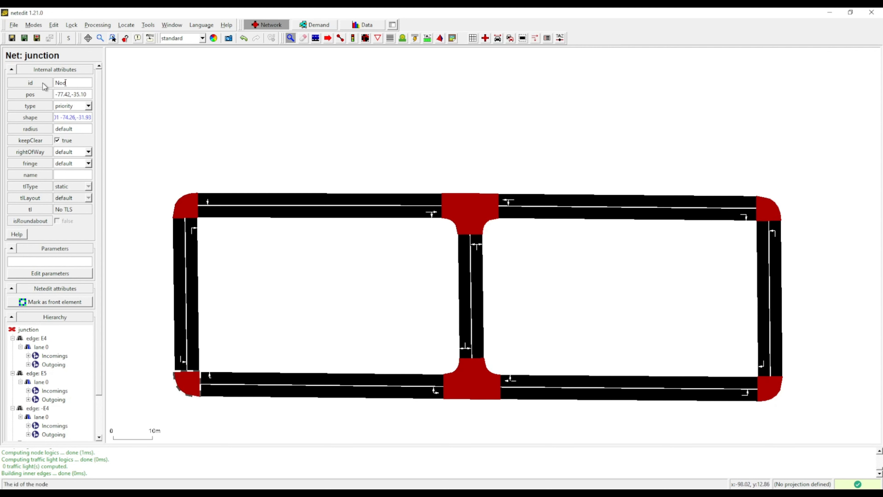
{"action": "left_click", "coordinate": [493, 391]}
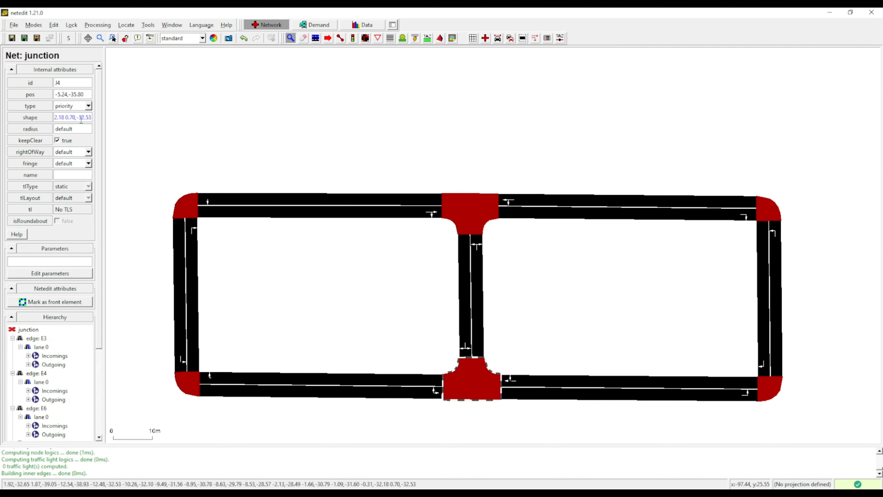
{"action": "double_click", "coordinate": [64, 80]}
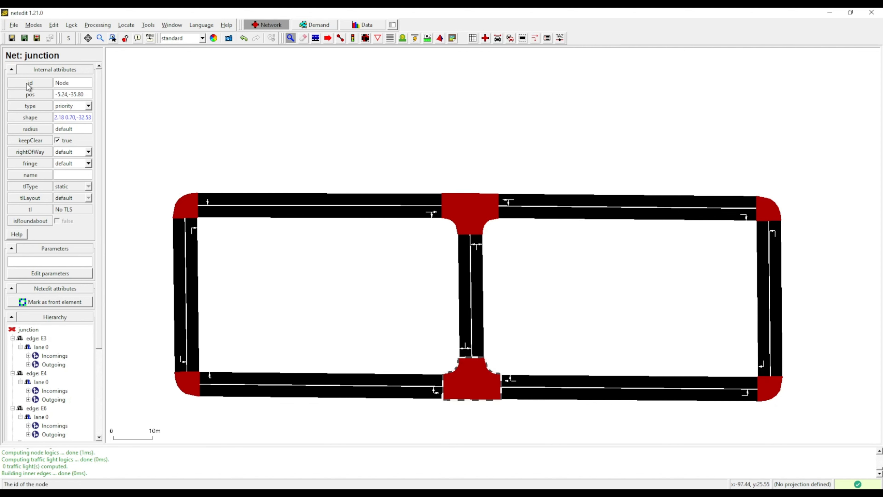
{"action": "left_click", "coordinate": [771, 392]}
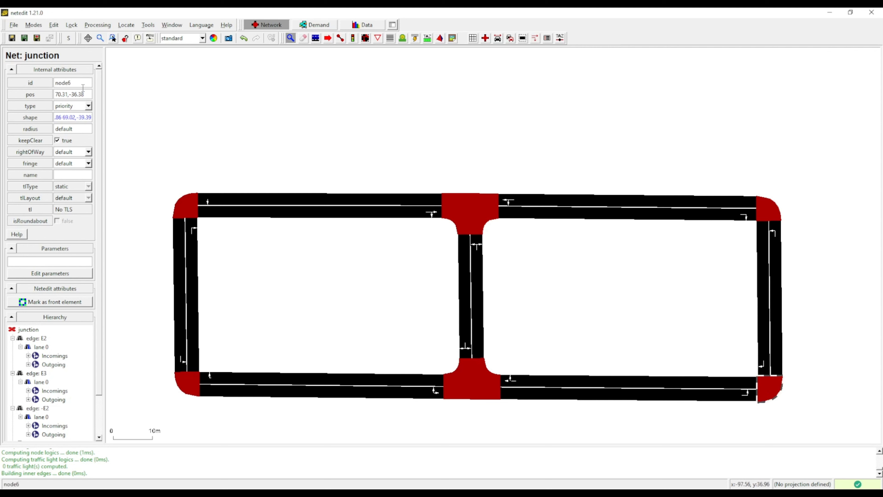
{"action": "left_click_drag", "start_coordinate": [84, 85], "coordinate": [39, 84]}
{"action": "type", "text": "N"}
Save the network, the SUMO configuration and the netedit configuration as Test1 in the Downloads\Traci4 folder.
{"action": "left_click", "coordinate": [37, 38]}
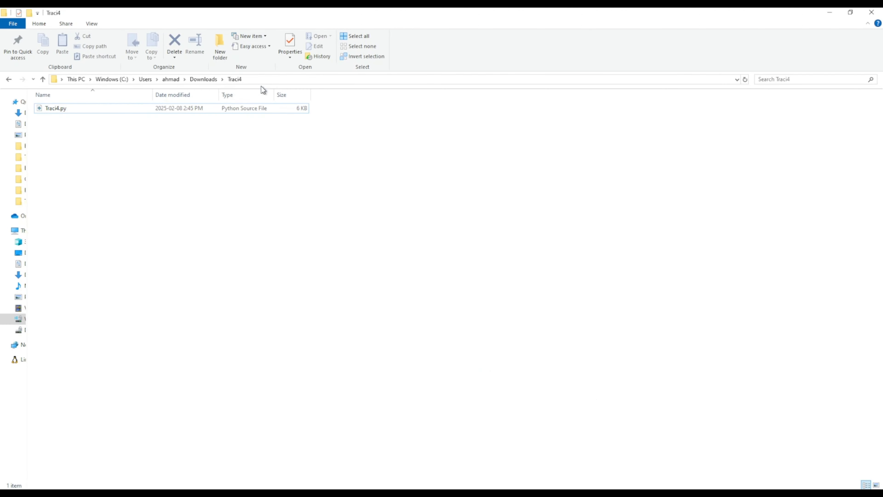
{"action": "left_click", "coordinate": [260, 81]}
{"action": "left_click", "coordinate": [829, 12]}
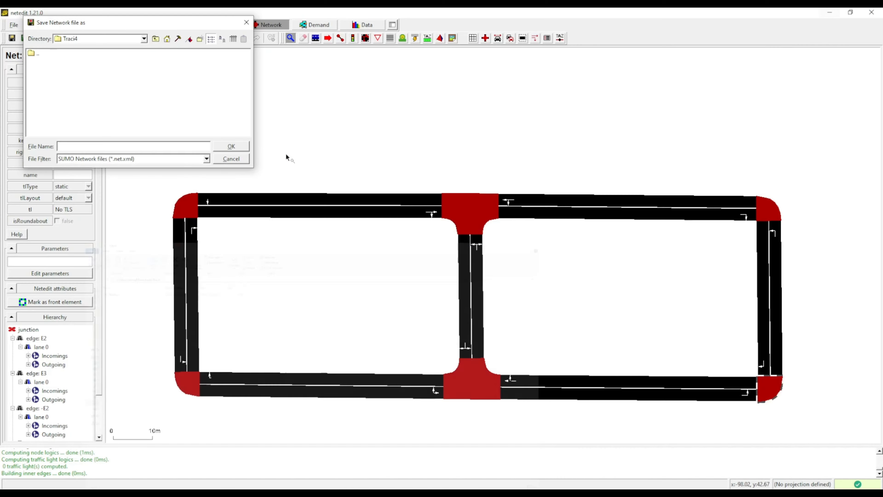
{"action": "key", "text": "ctrl+v"}
{"action": "key", "text": "Return"}
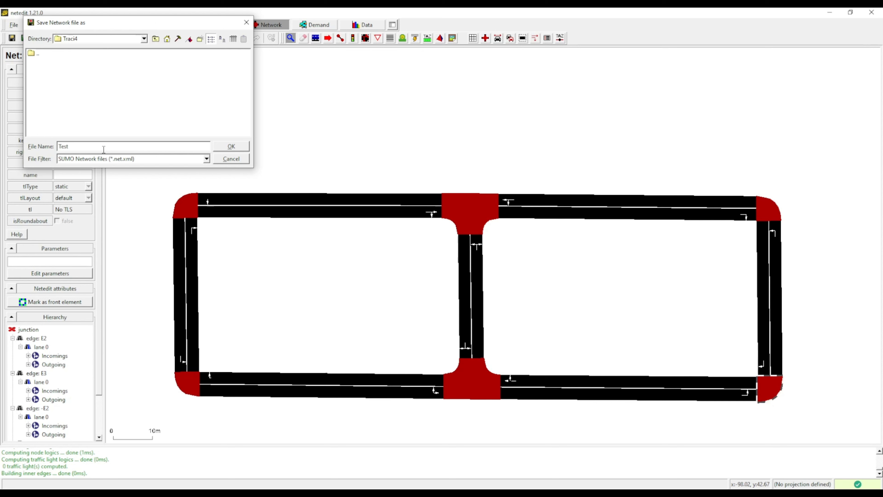
{"action": "left_click", "coordinate": [232, 146]}
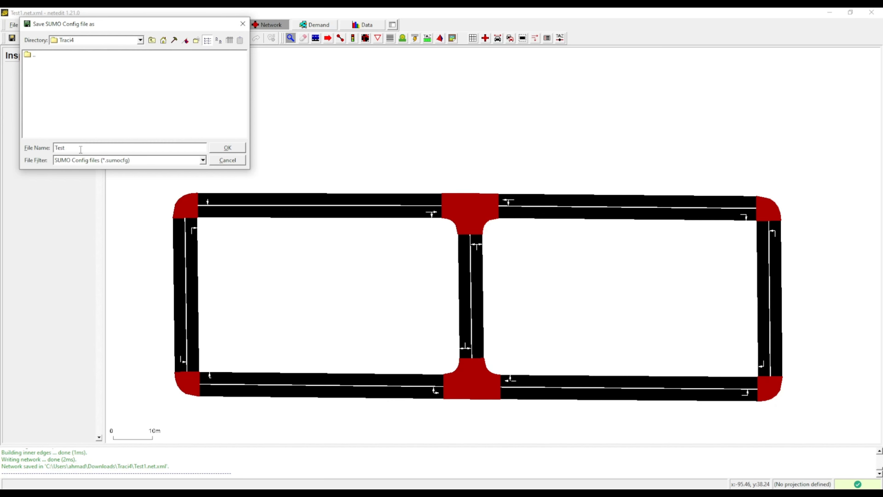
{"action": "left_click", "coordinate": [228, 148]}
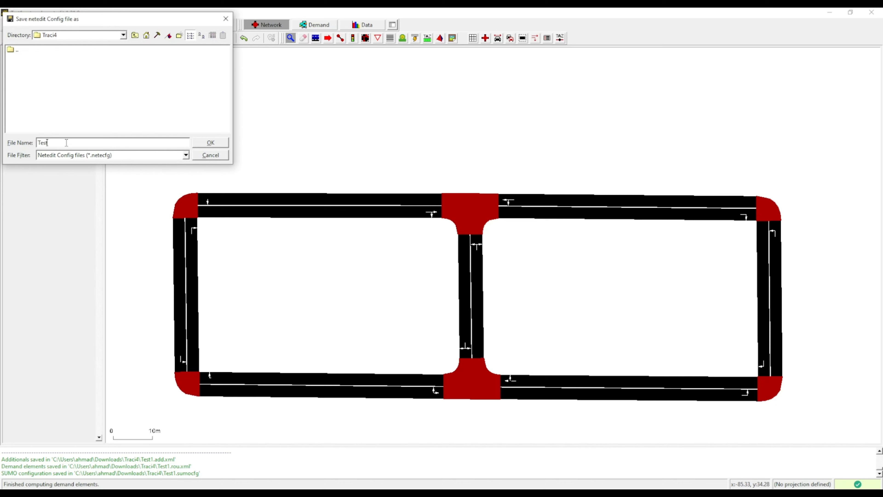
{"action": "left_click", "coordinate": [219, 142]}
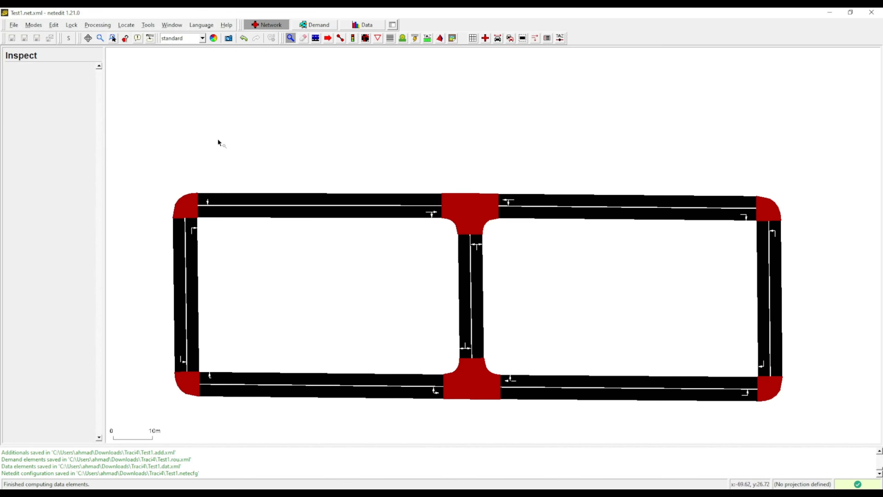
Check the saved Test1 files in the Traci4 folder in File Explorer, and inspect the junction IDs in netedit.
{"action": "key", "text": "alt+Tab"}
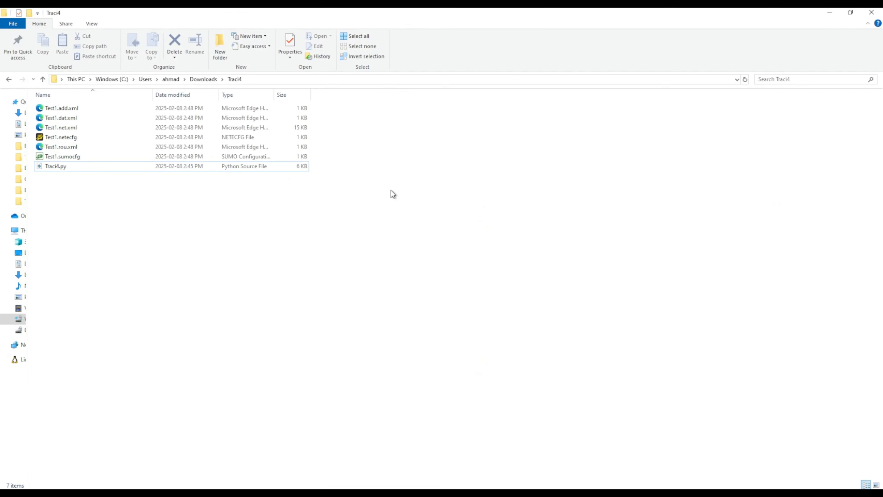
{"action": "left_click_drag", "start_coordinate": [383, 170], "coordinate": [166, 99]}
{"action": "left_click", "coordinate": [398, 212]}
{"action": "left_click", "coordinate": [829, 13]}
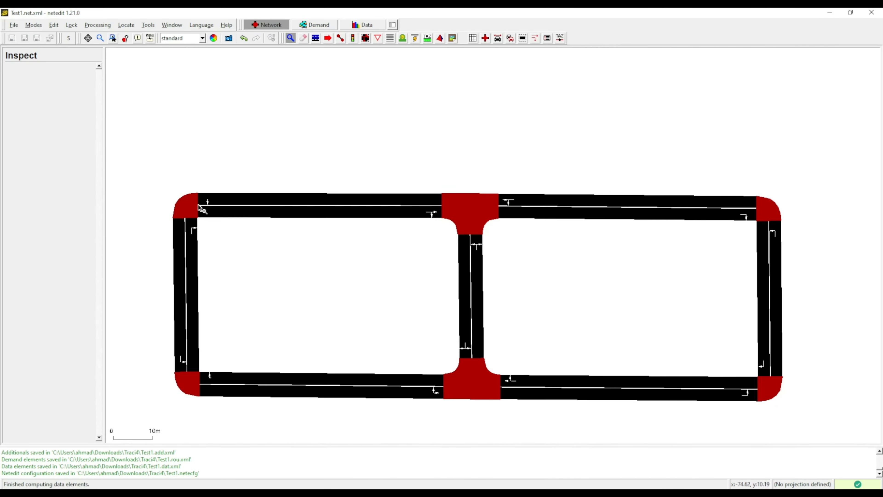
{"action": "left_click", "coordinate": [197, 224]}
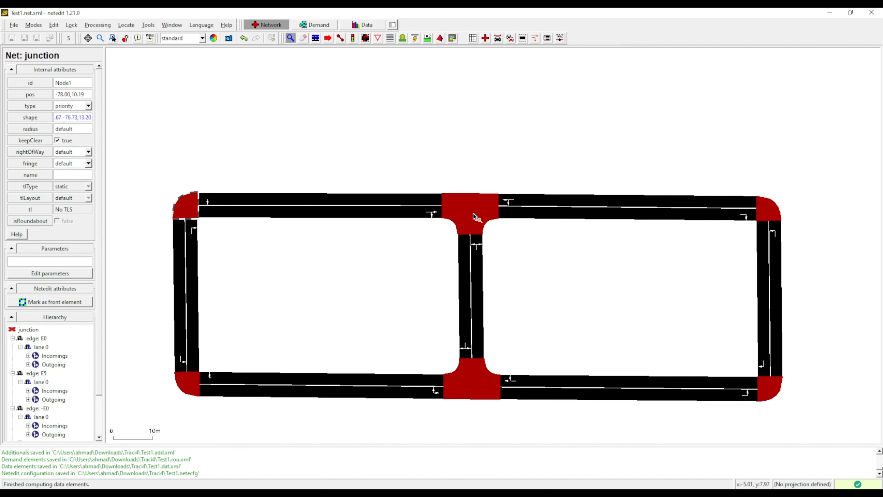
{"action": "left_click", "coordinate": [764, 386]}
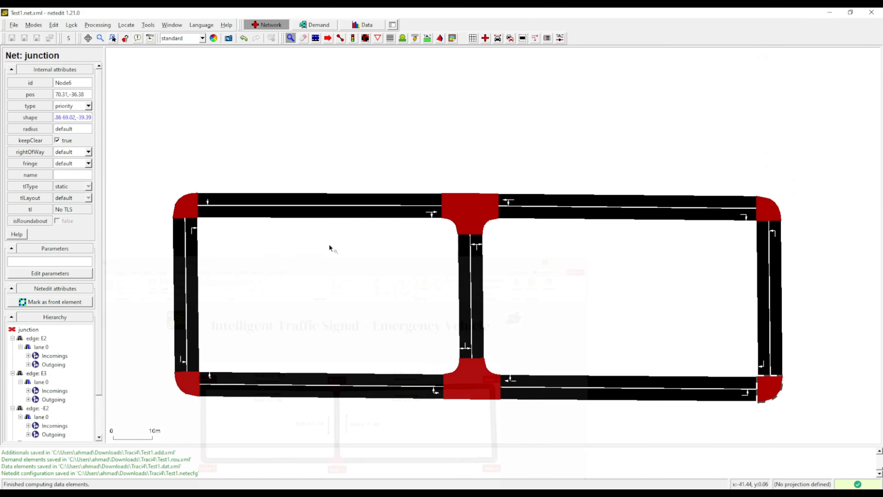
Rename the eastbound edge from Node1 to Node2 as Node1-2-EB.
{"action": "left_click", "coordinate": [287, 209]}
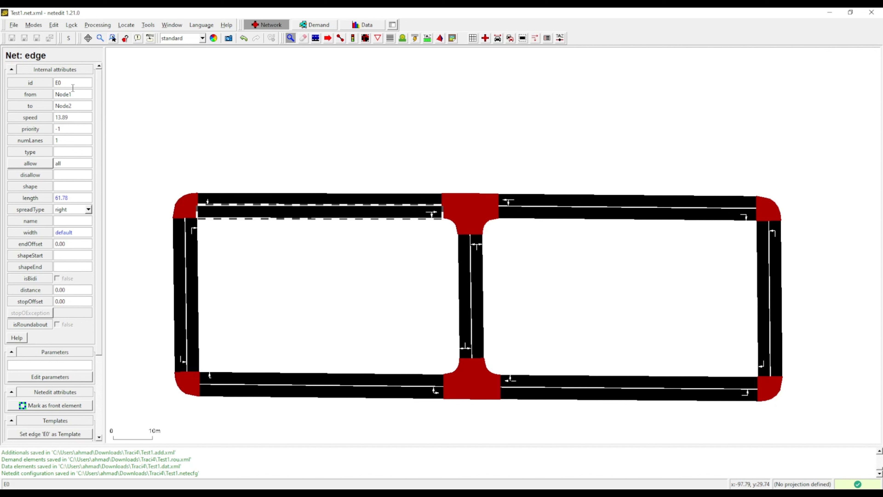
{"action": "left_click_drag", "start_coordinate": [71, 84], "coordinate": [42, 82]}
{"action": "type", "text": "Nodf"}
{"action": "type", "text": "1-2-EB"}
{"action": "key", "text": "Return"}
Select the westbound edge between Node1 and Node2 for inspection.
{"action": "left_click", "coordinate": [297, 198]}
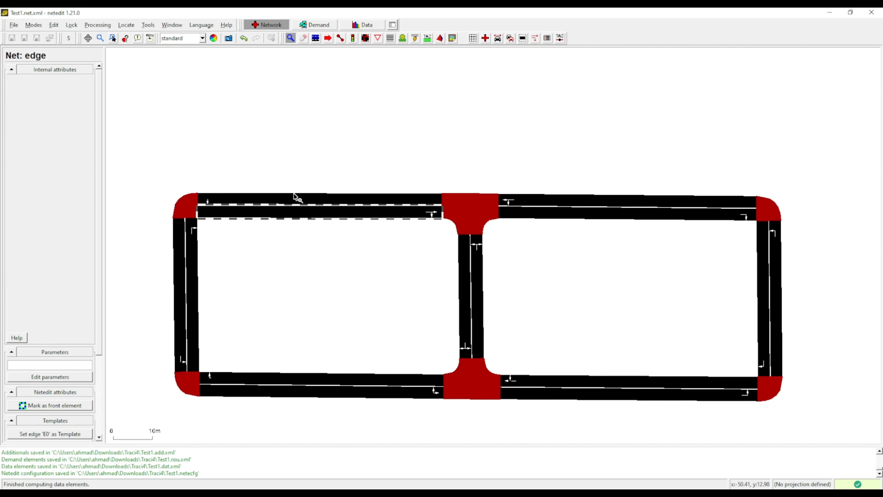